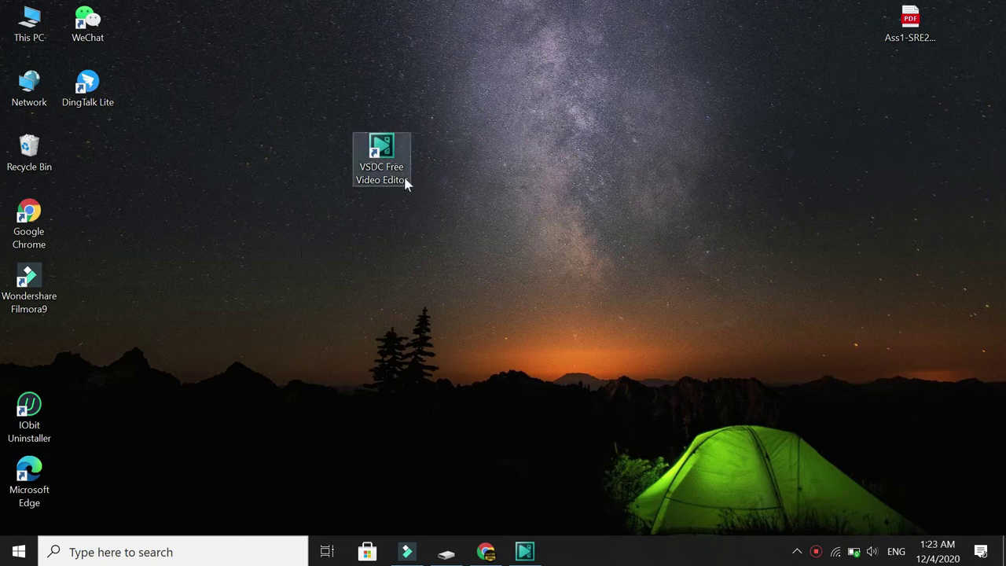
Step: Launch VSDC Free Video Editor from its desktop shortcut, triggering the 'Application already launched' error
double_click(391, 155)
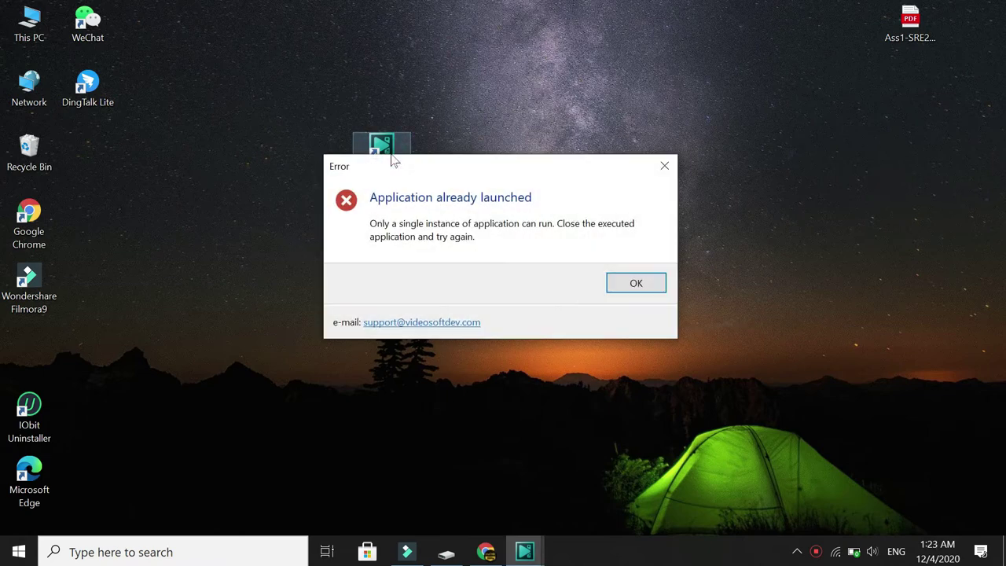
Step: Dismiss the error, bring the running editor back maximized, and launch its Screen capture tool
click(621, 290)
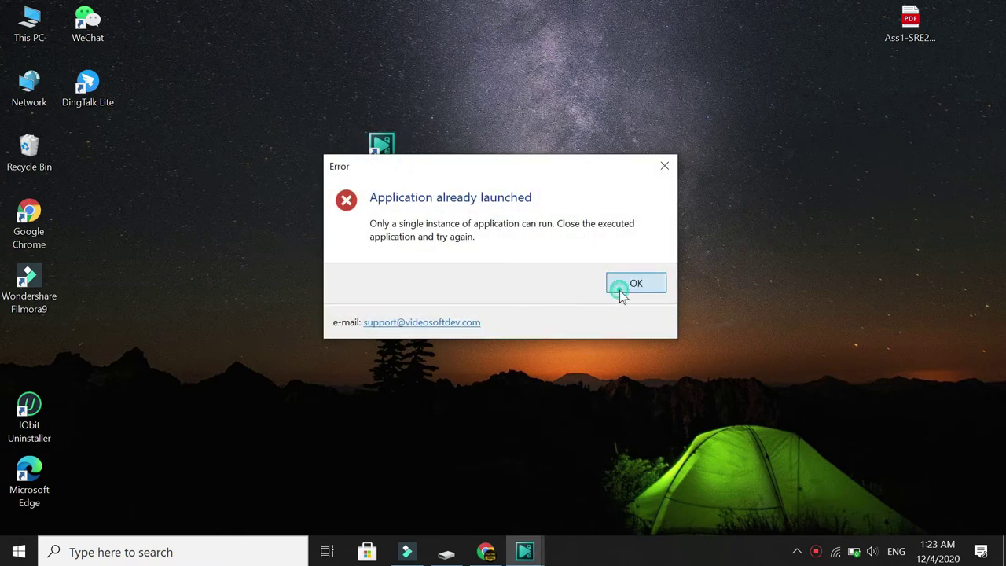
click(525, 552)
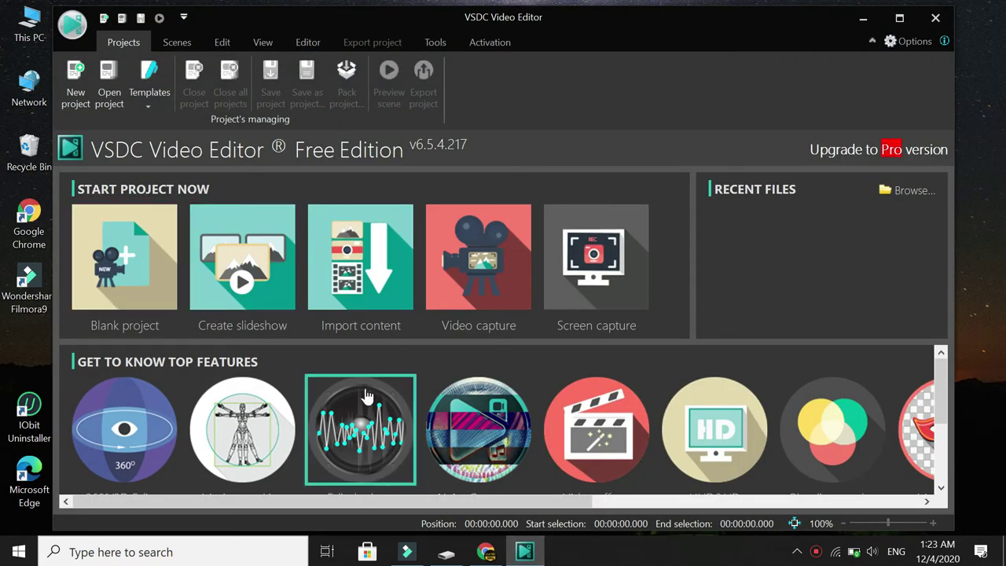
click(900, 17)
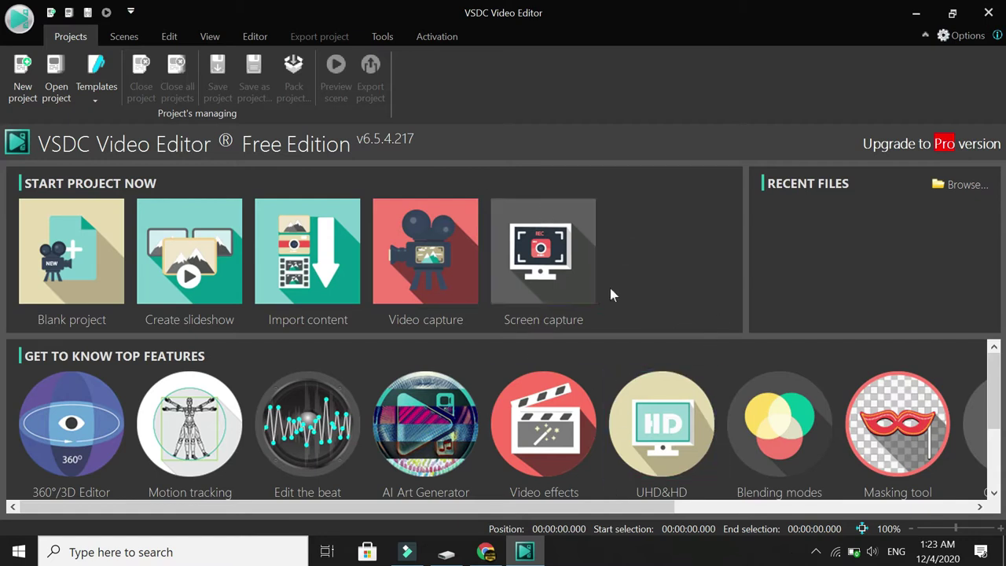
click(550, 276)
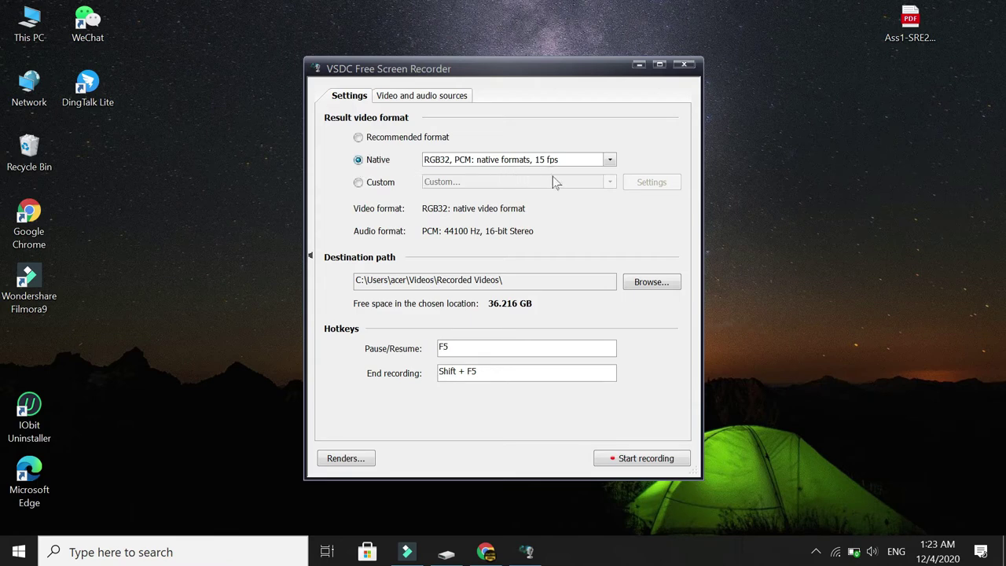
Step: Choose the 'RGB32, PCM: native formats, 40 fps' native output format
click(569, 161)
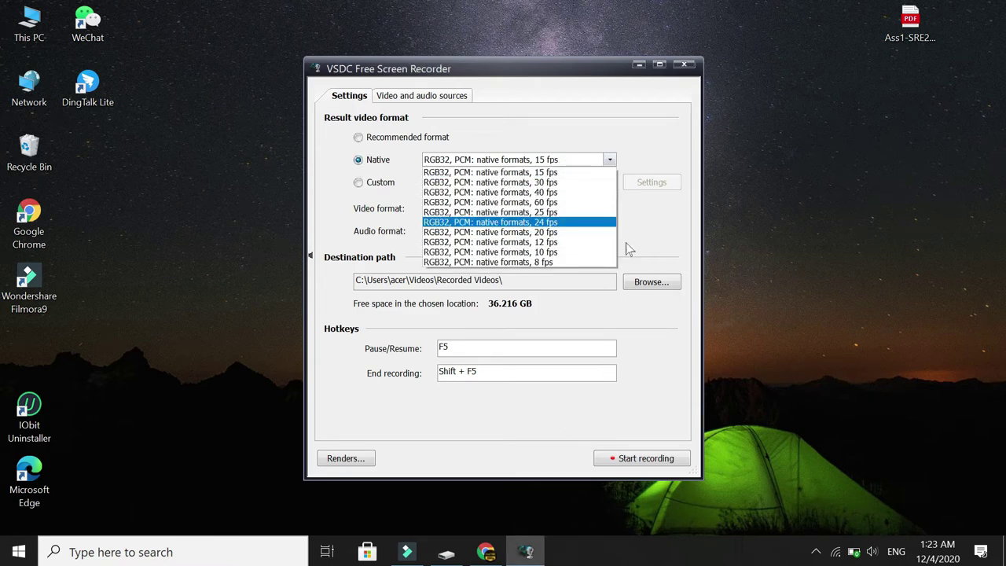
click(528, 192)
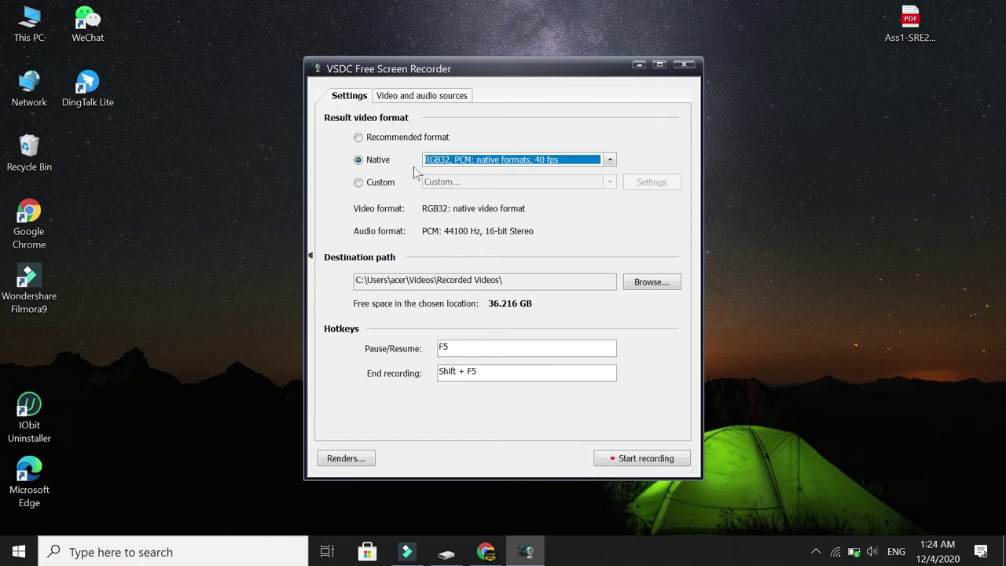
click(422, 98)
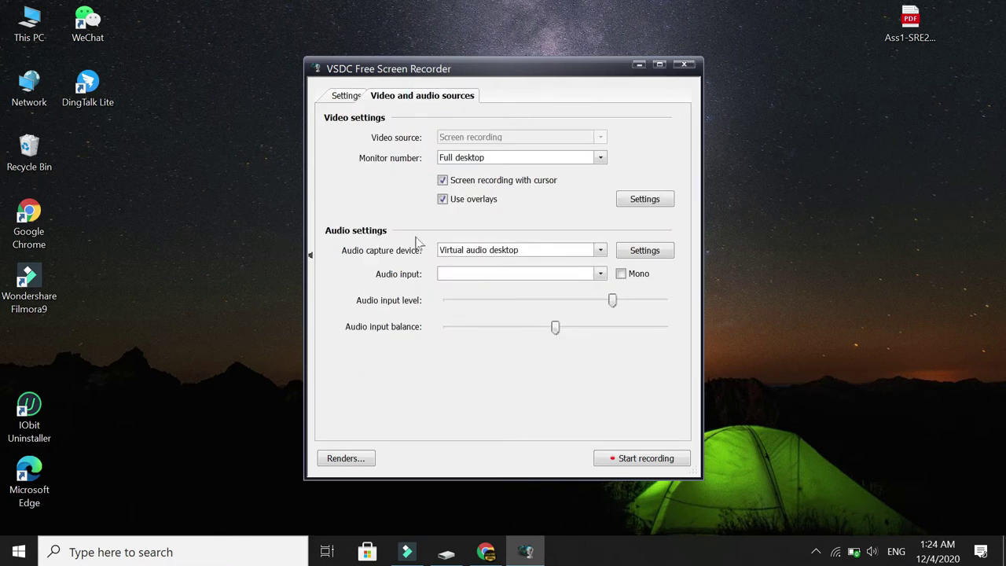
Step: Set the capture area to Full desktop, keeping 'Screen recording with cursor' checked
click(596, 157)
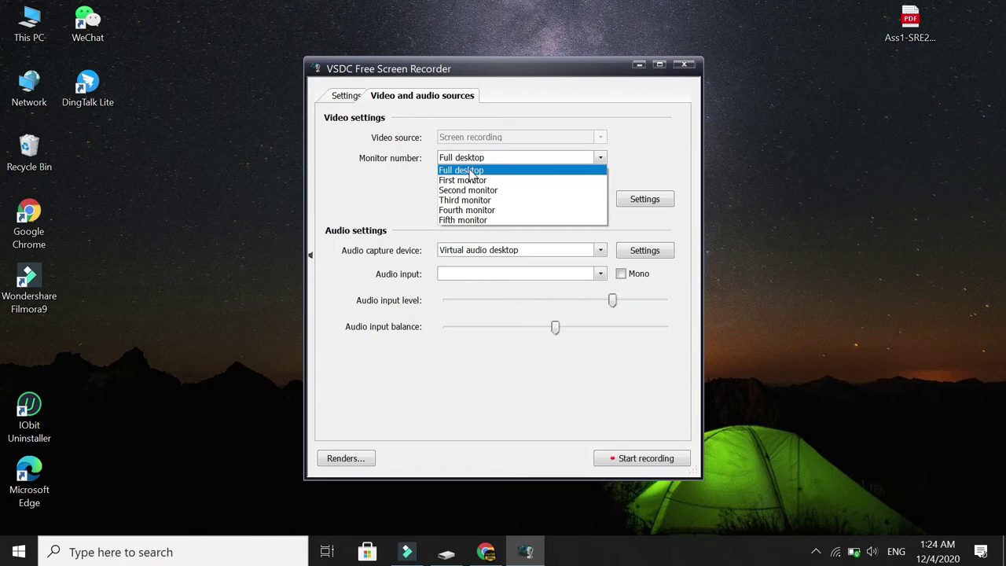
click(470, 175)
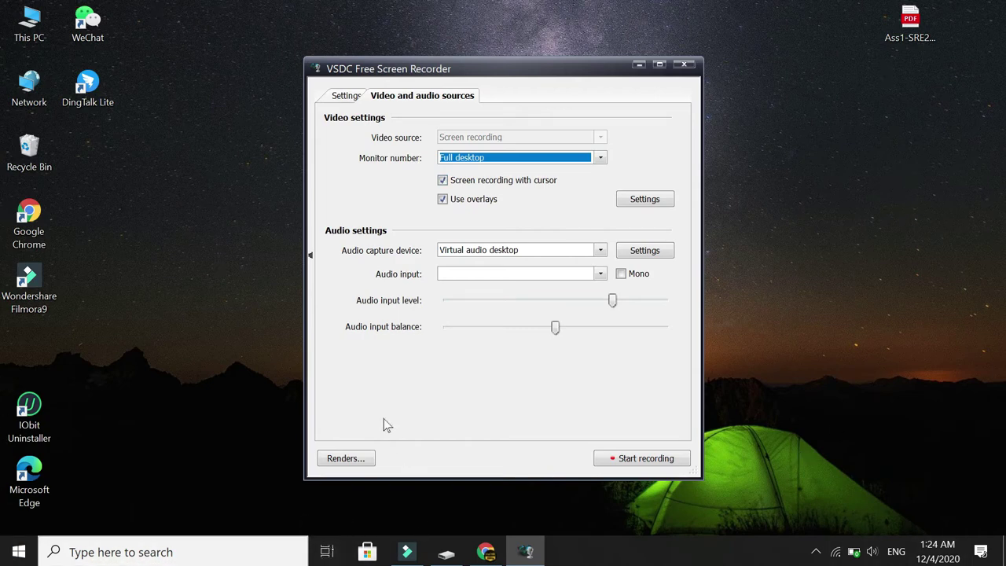
click(444, 181)
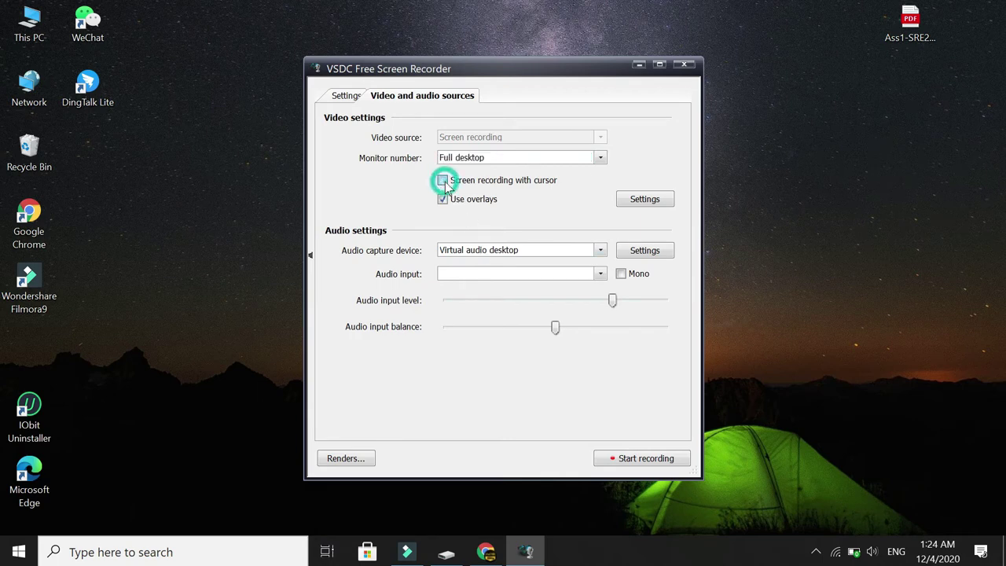
click(444, 181)
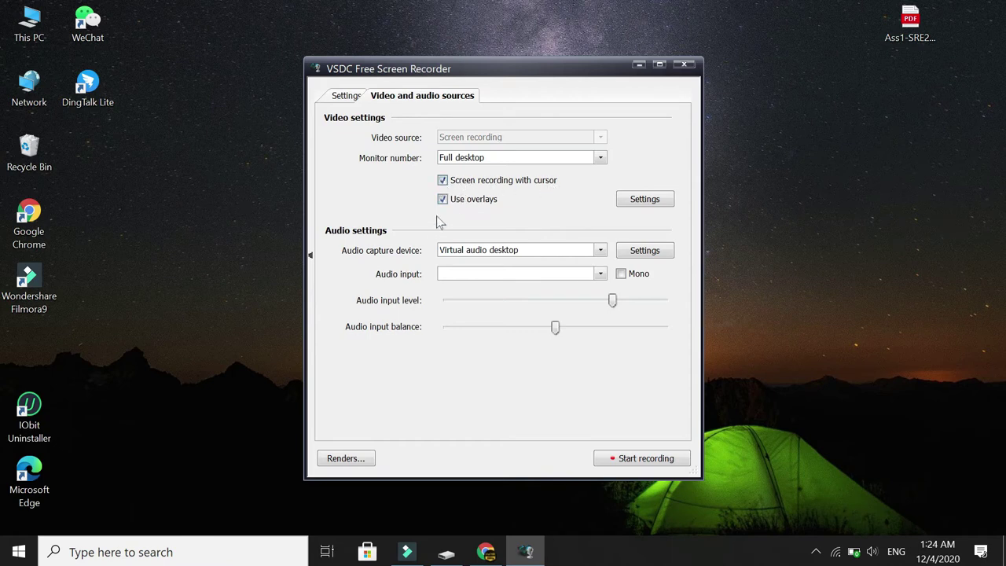
Step: Set the audio capture device to Virtual audio desktop
click(601, 252)
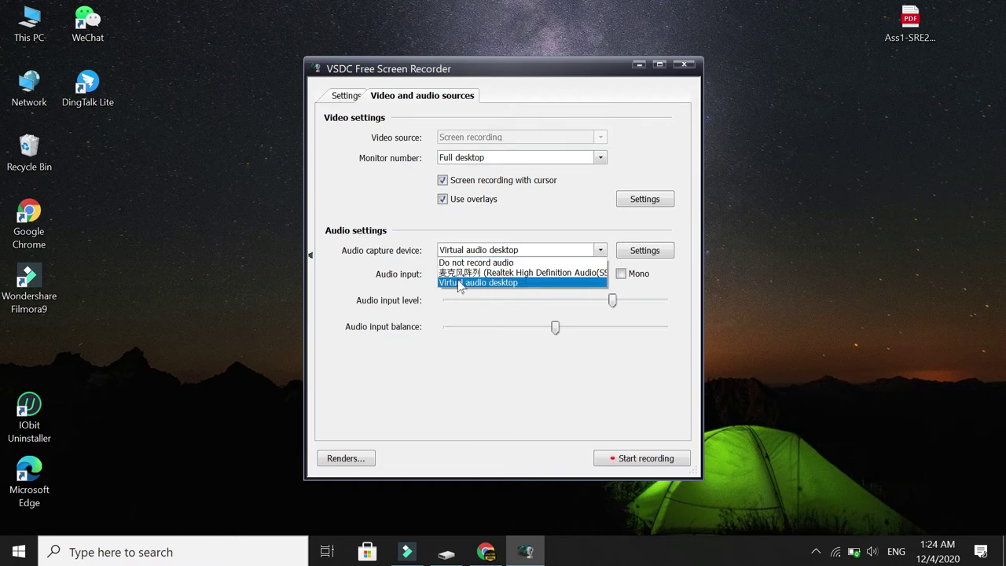
click(517, 283)
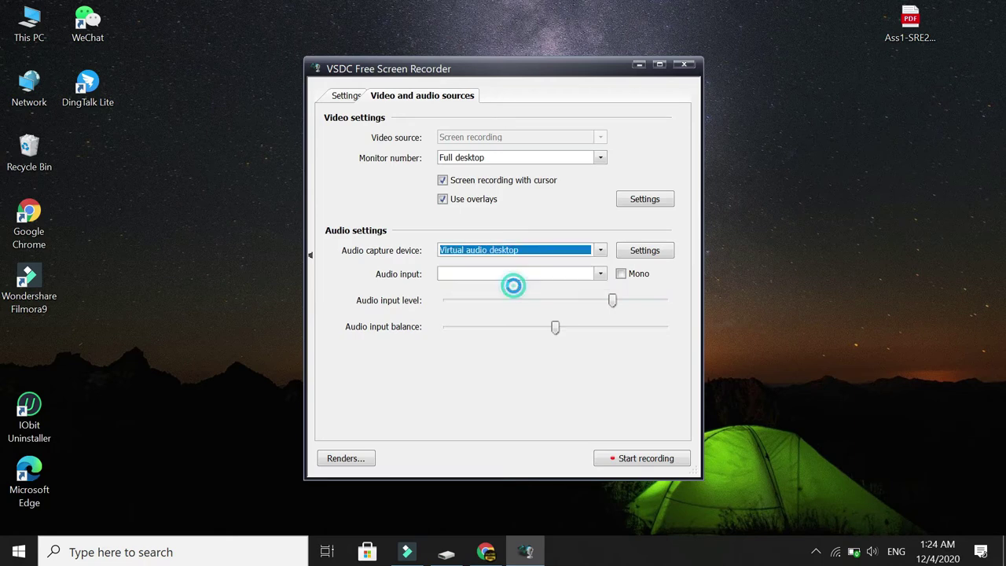
click(344, 458)
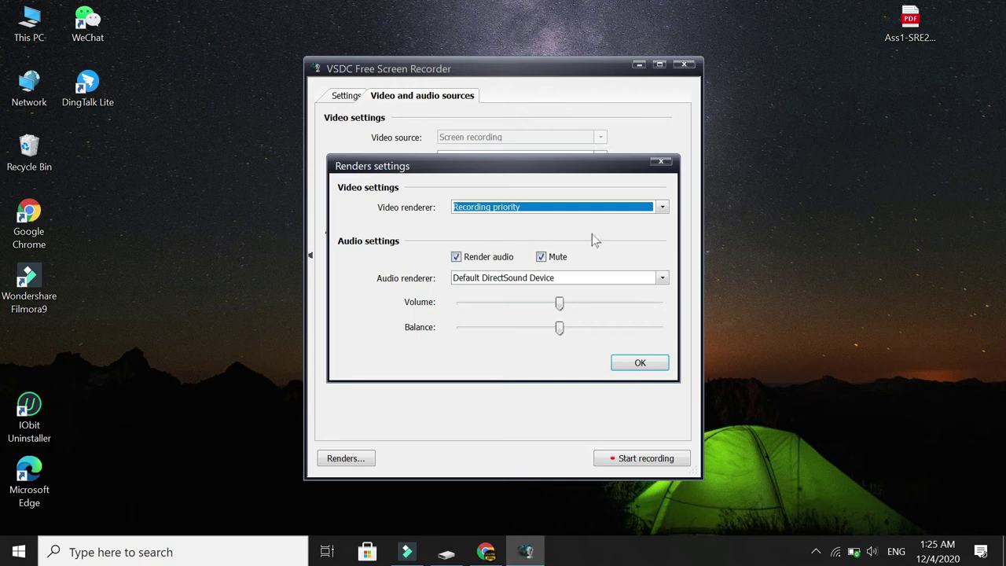
click(661, 279)
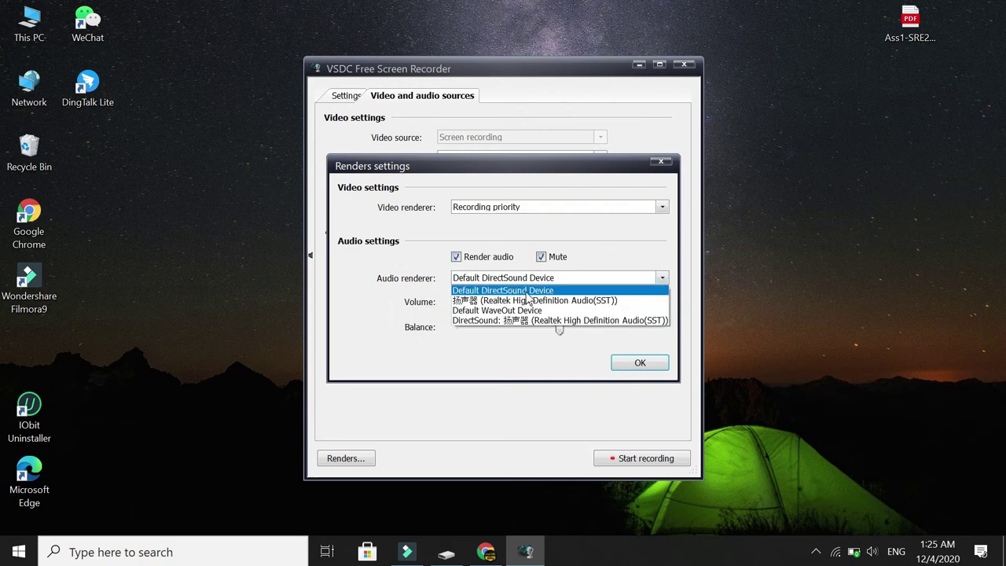
click(554, 292)
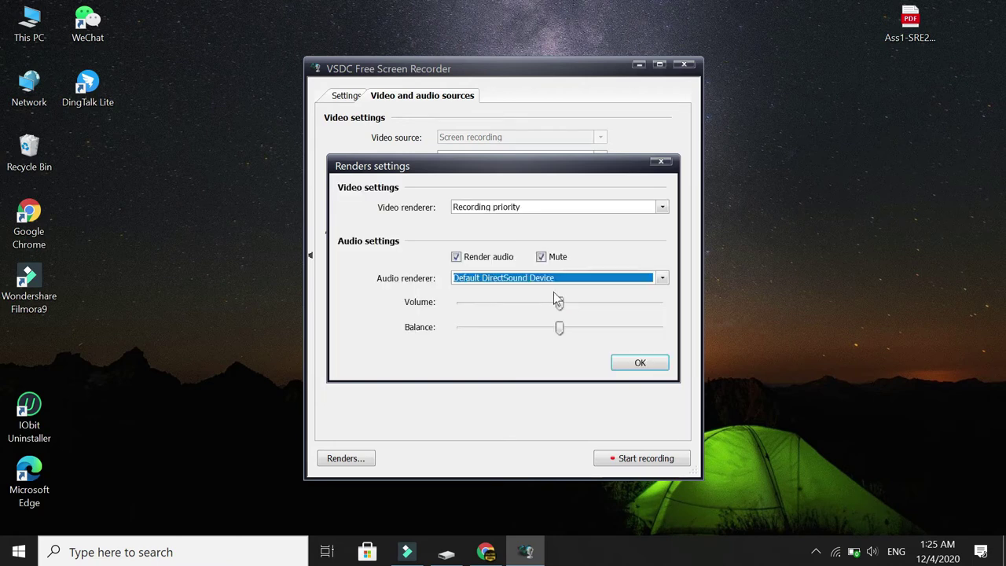
click(652, 364)
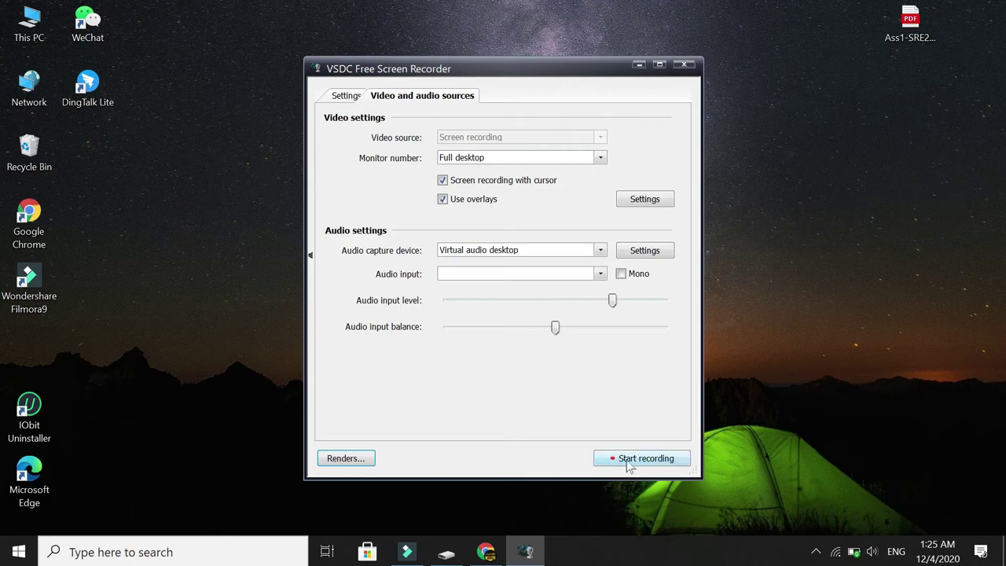
click(646, 459)
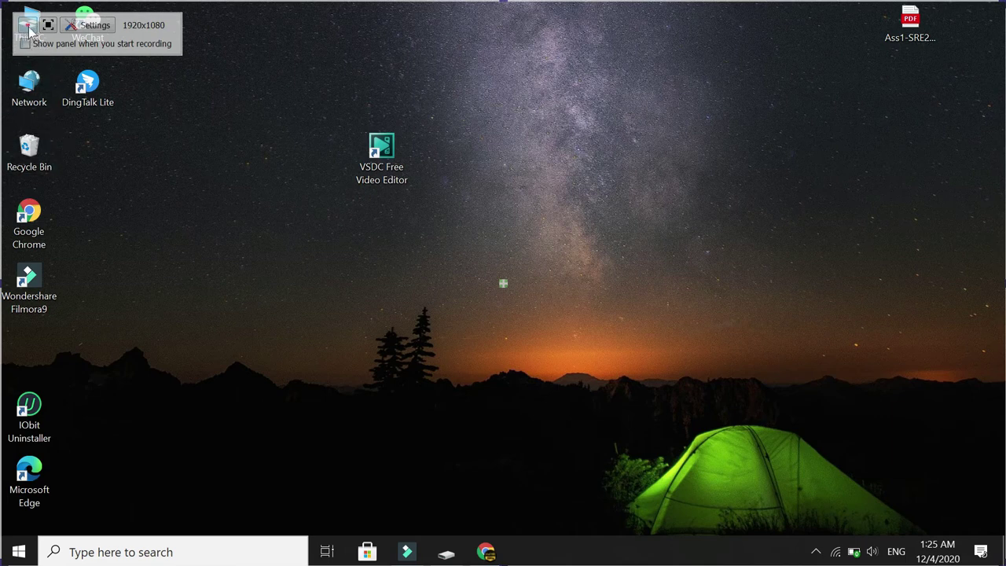
Step: Start capturing the full desktop
click(28, 26)
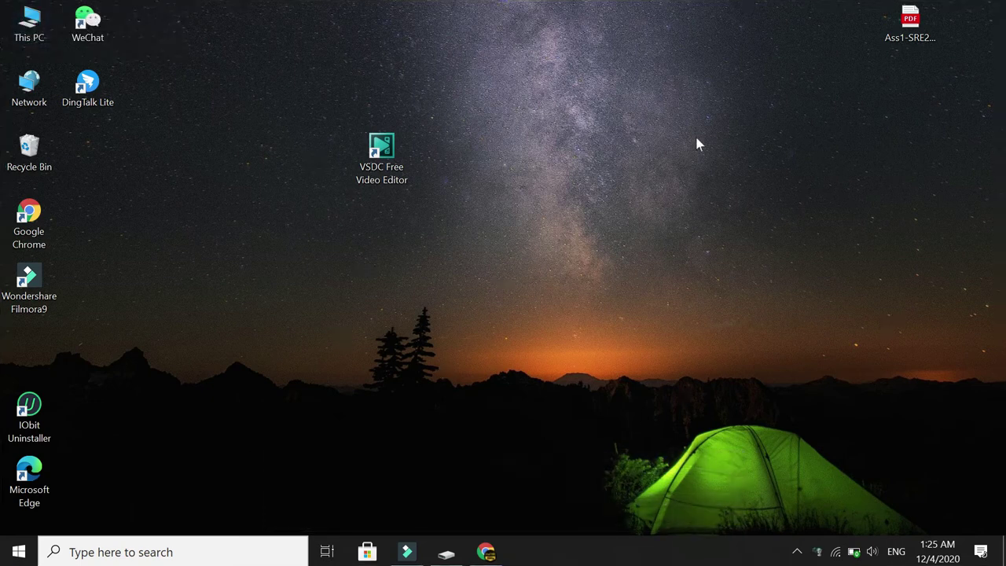
Step: Open drive D: via This PC, close it, and acknowledge the recording-completed message
double_click(34, 29)
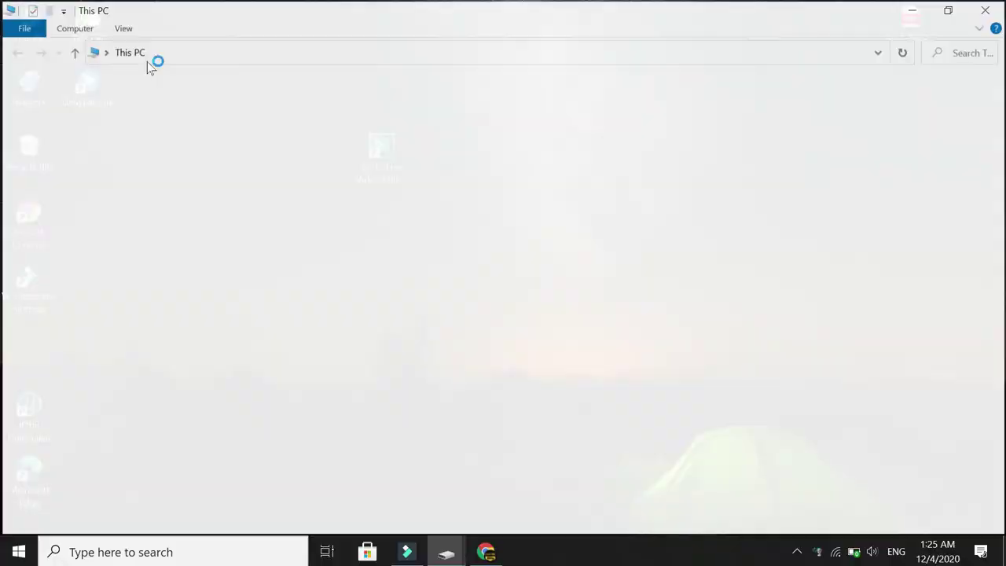
click(494, 235)
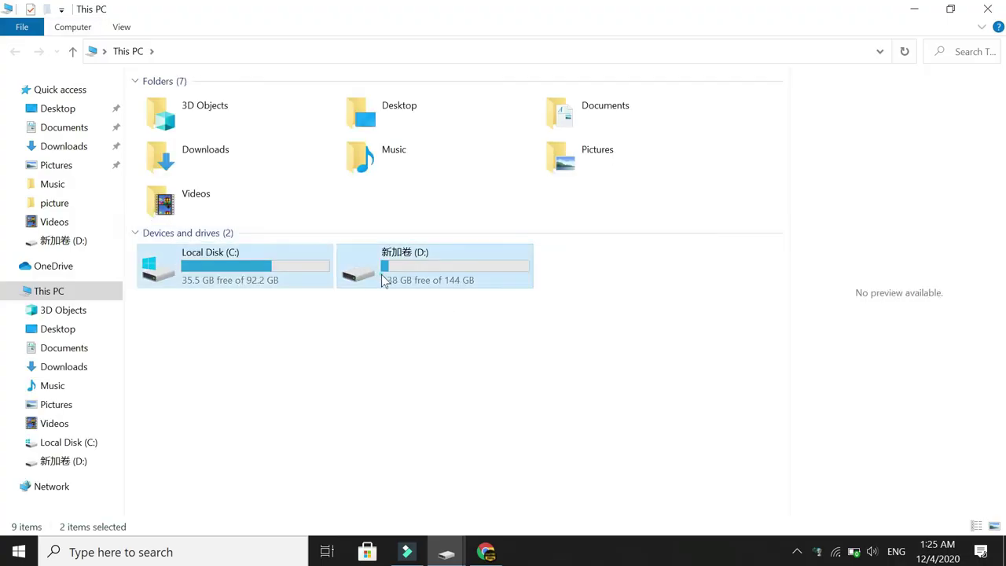
double_click(383, 281)
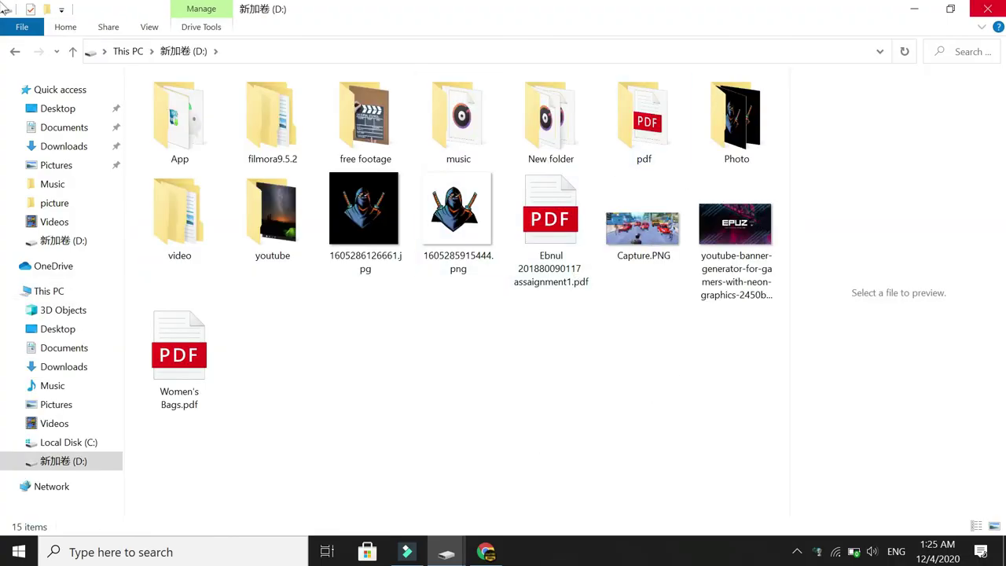
click(988, 8)
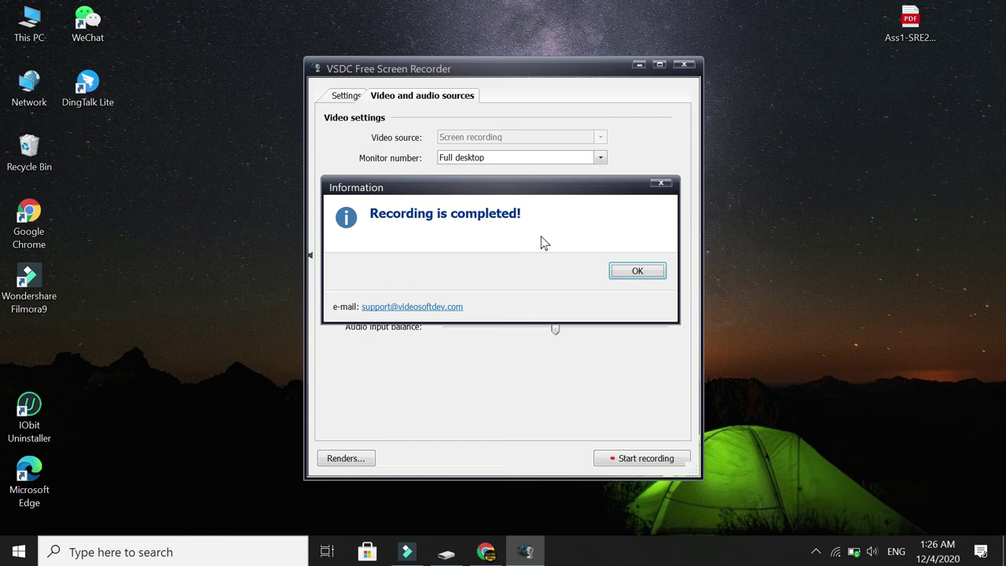
click(632, 272)
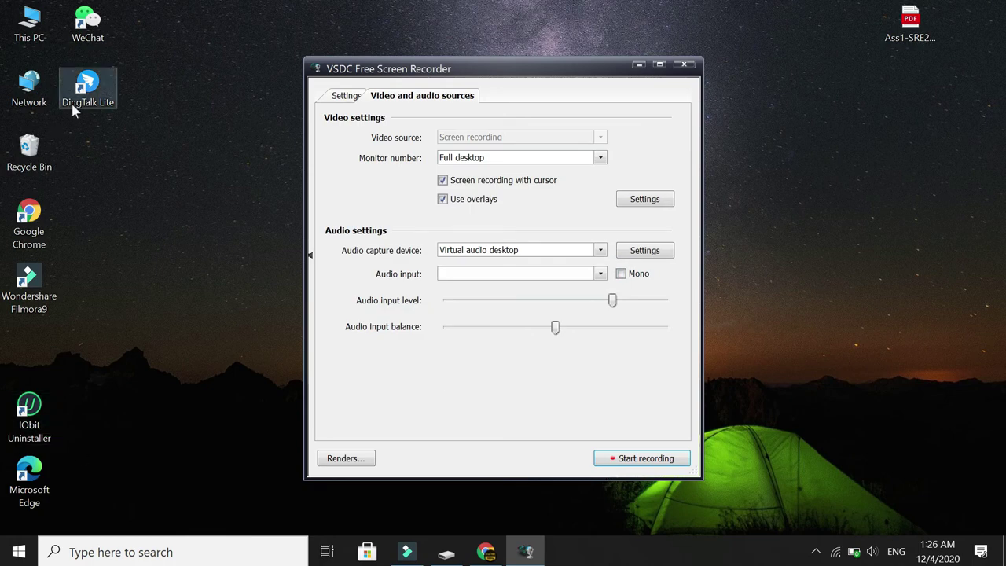
Step: Play record_000001.avi from Videos > Recorded Videos, then exit playback and close the folder
double_click(35, 19)
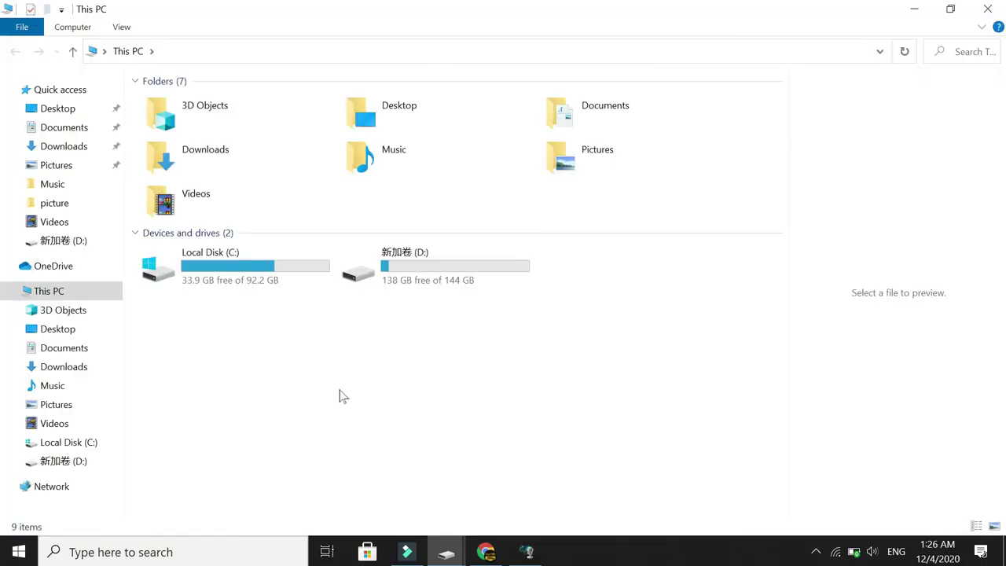
double_click(188, 203)
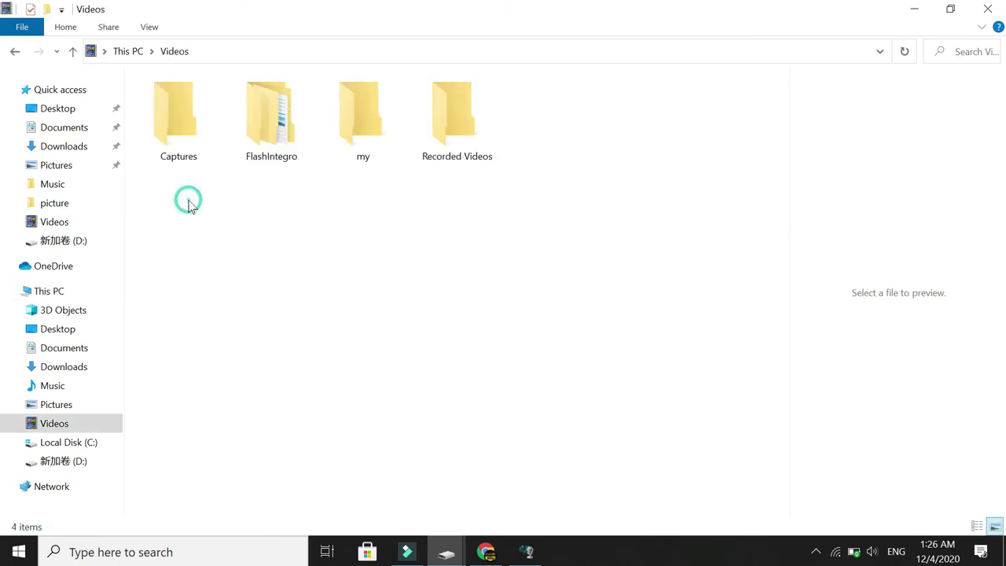
double_click(453, 125)
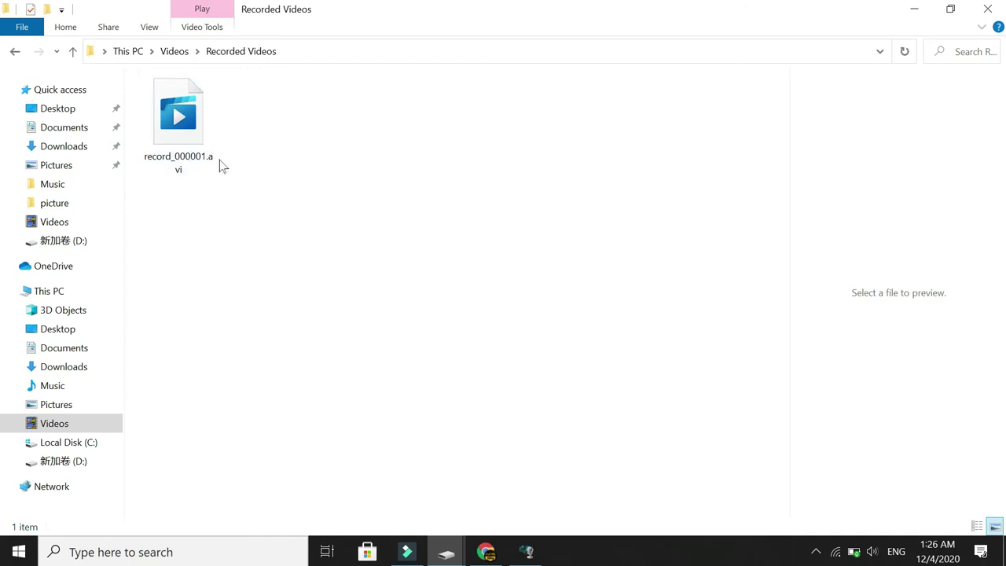
double_click(180, 146)
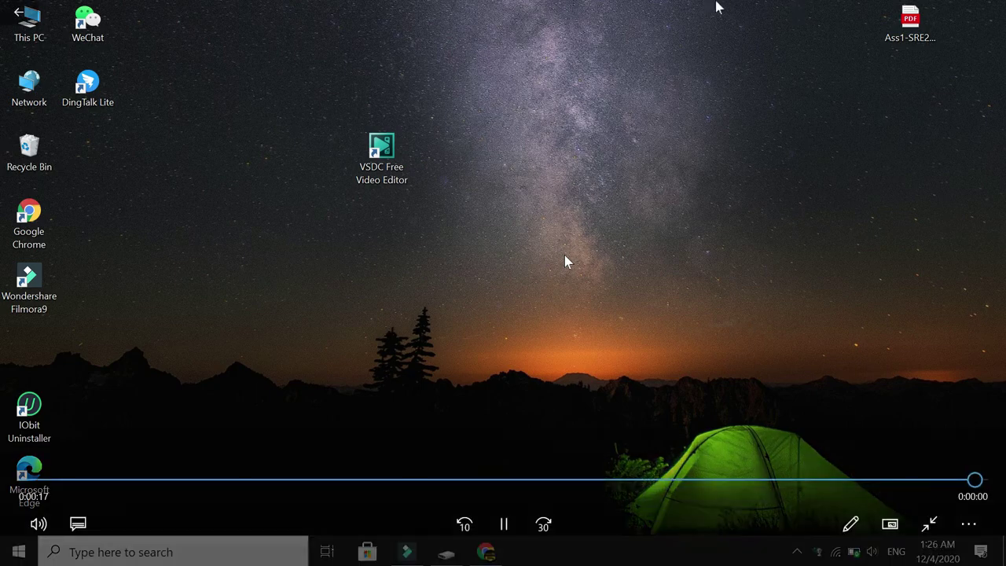
key(alt+F4)
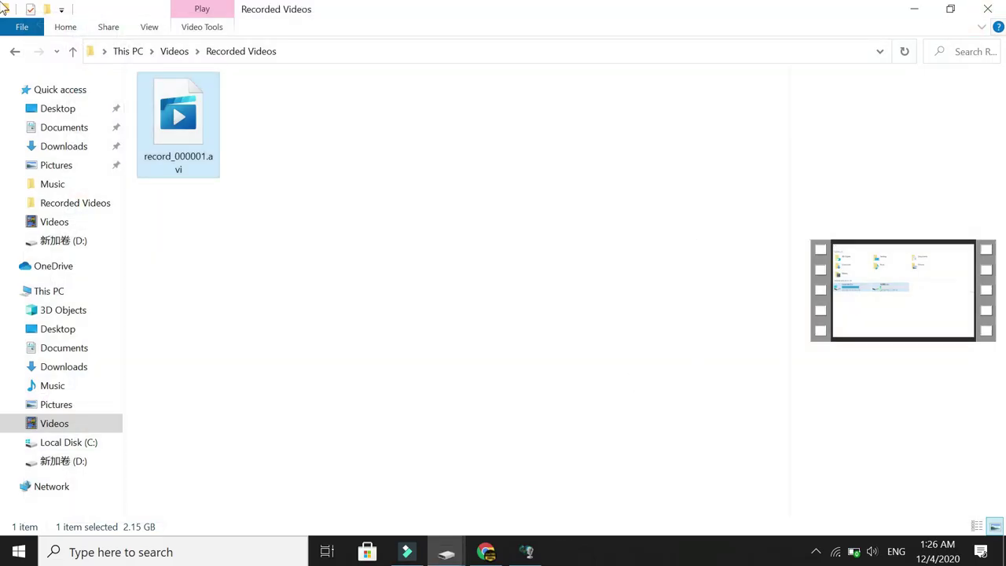
click(988, 9)
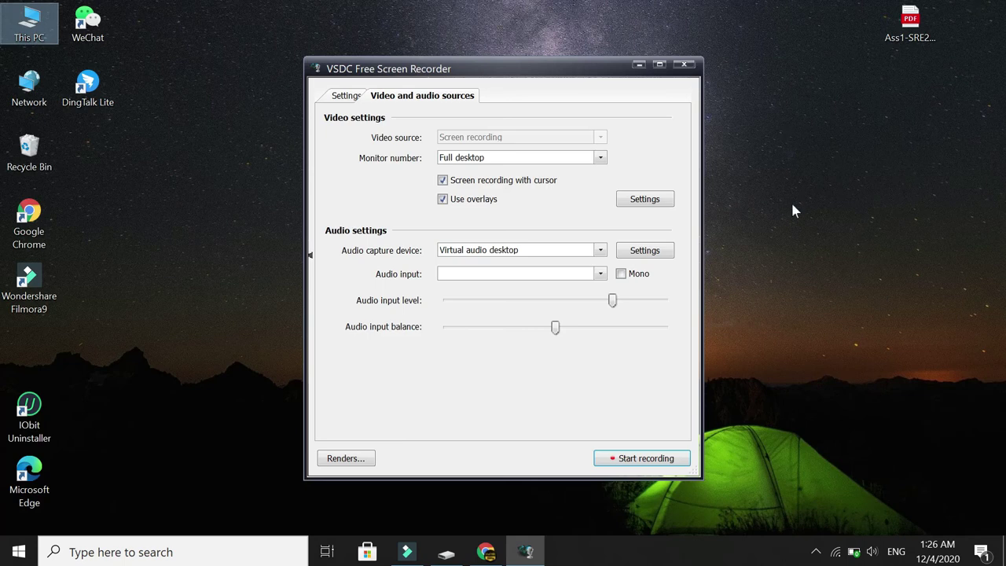